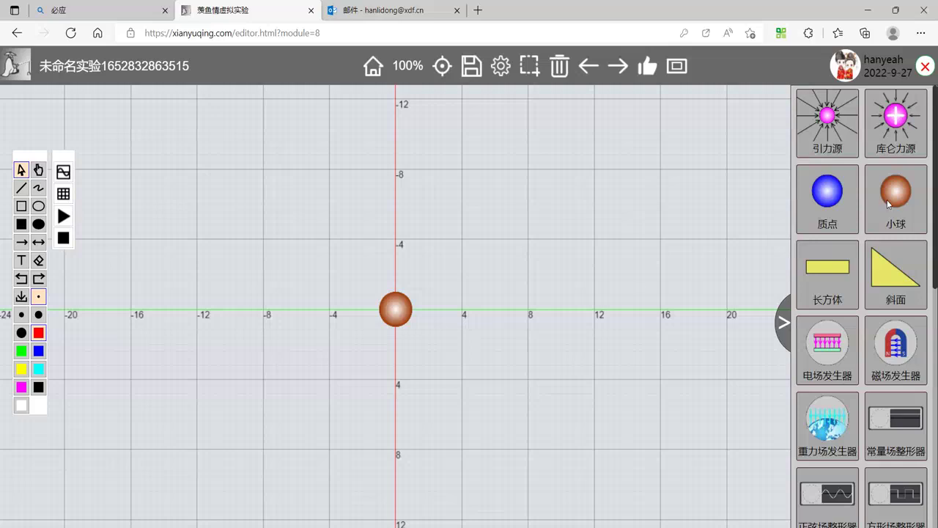
- Move one of the two overlapping balls at the origin to x 10 and y -5 metres
{"action": "left_click", "coordinate": [404, 309]}
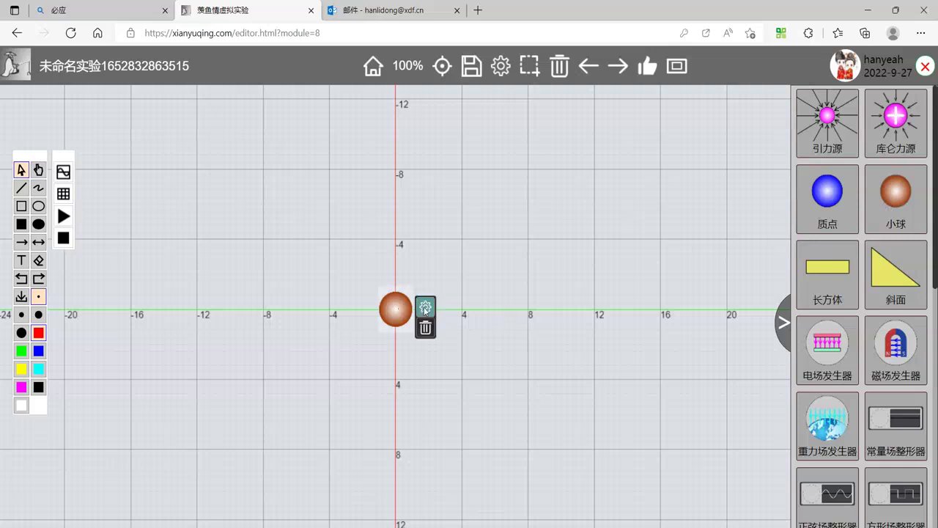
{"action": "left_click", "coordinate": [425, 307]}
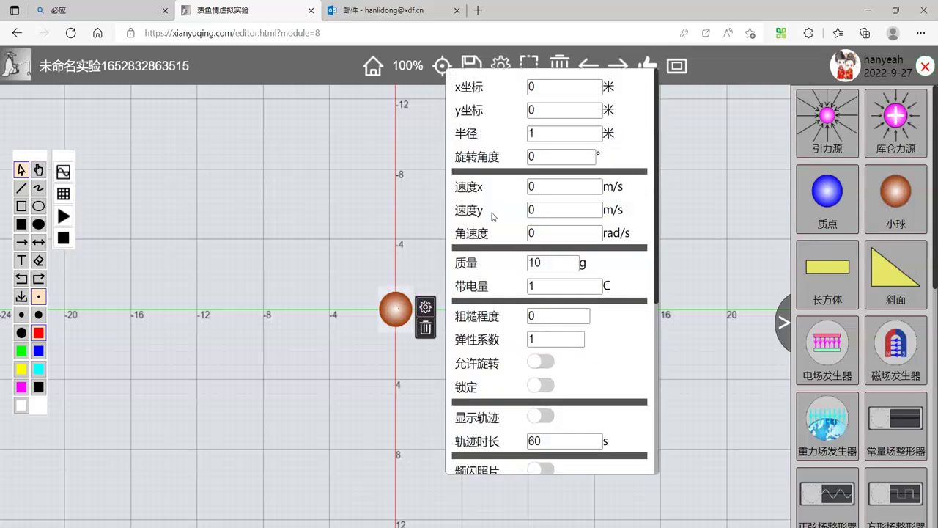
{"action": "double_click", "coordinate": [543, 110]}
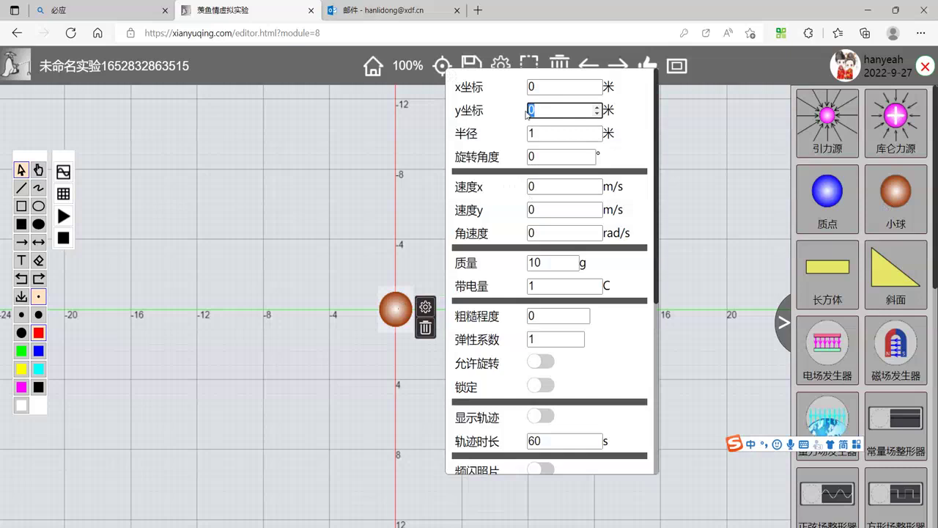
{"action": "type", "text": "-5"}
{"action": "key", "text": "shift+Tab"}
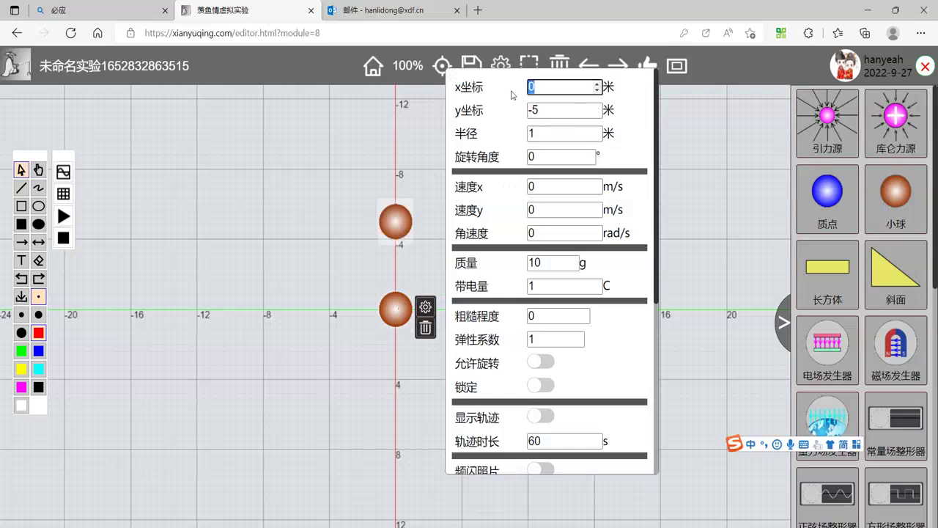
{"action": "type", "text": "10"}
{"action": "left_click", "coordinate": [522, 91]}
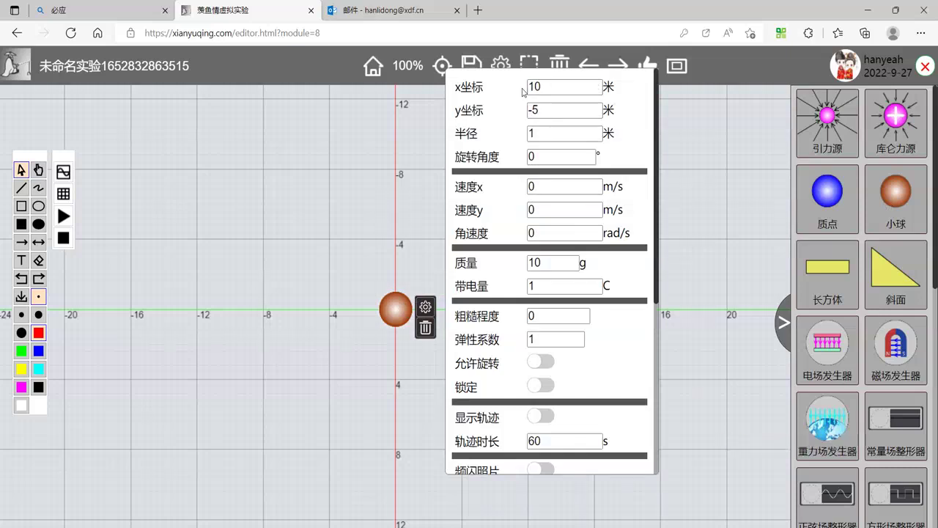
{"action": "left_click", "coordinate": [389, 249]}
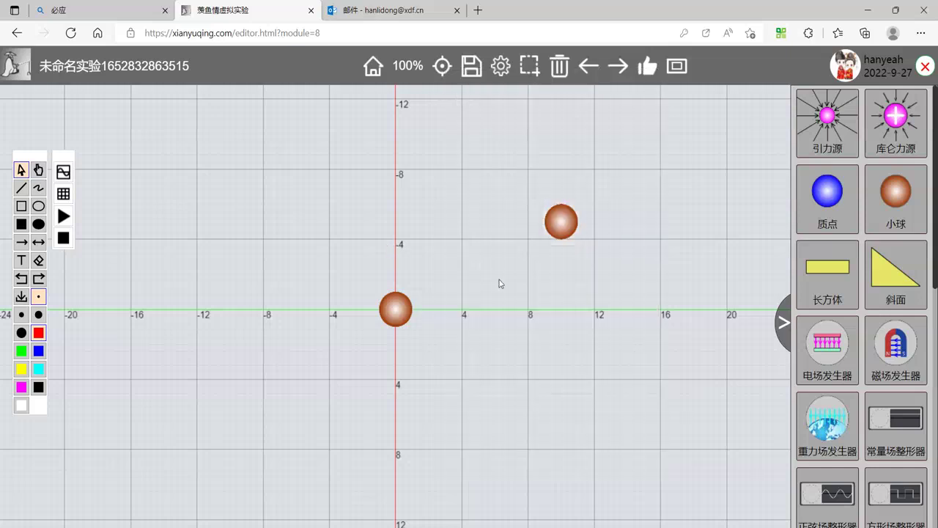
- Set the x velocity of the ball at (10, -5) to 5 m/s
{"action": "left_click_drag", "start_coordinate": [540, 280], "coordinate": [327, 253]}
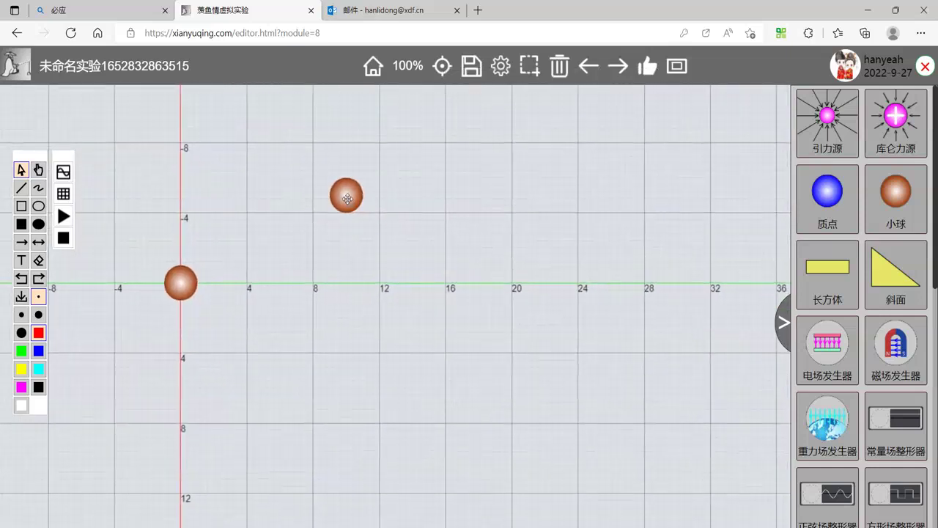
{"action": "left_click", "coordinate": [347, 203]}
{"action": "left_click", "coordinate": [369, 198]}
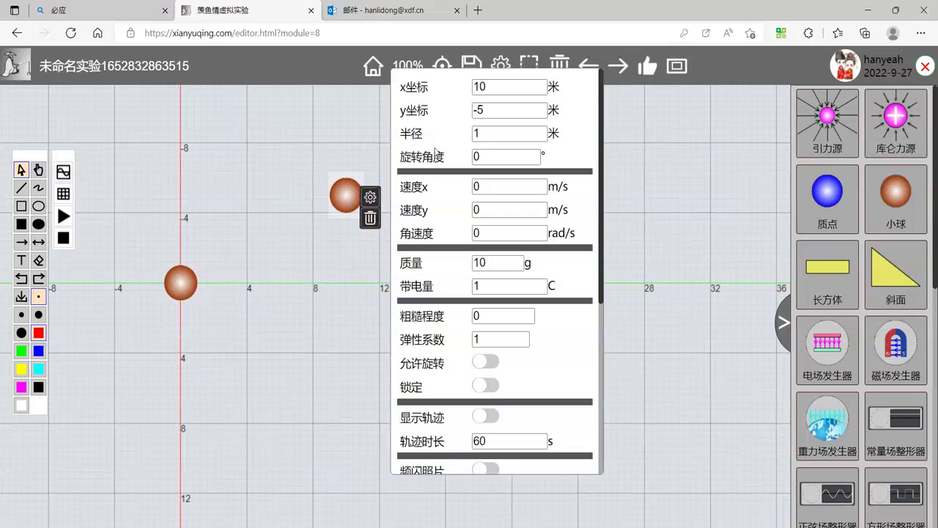
{"action": "double_click", "coordinate": [469, 188]}
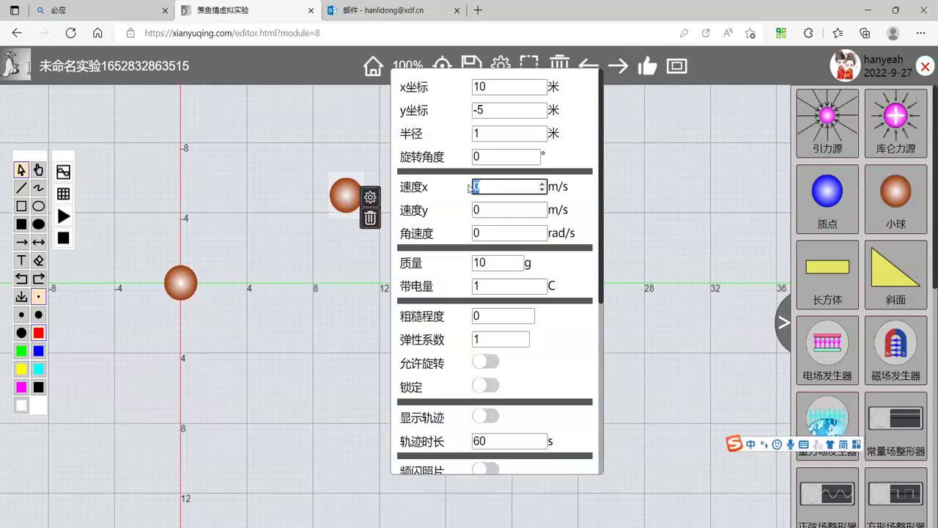
{"action": "type", "text": "5"}
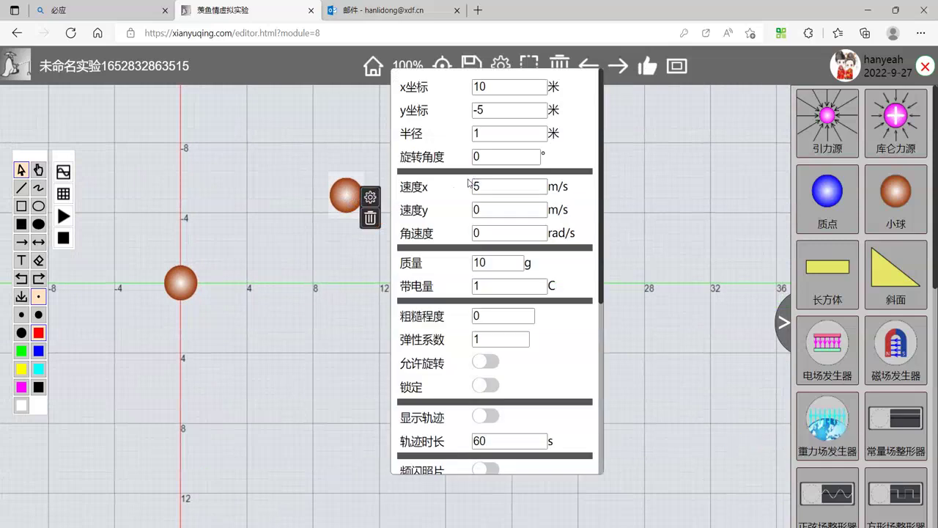
- Set the x velocity of the ball at the origin to 8 m/s and close its properties
{"action": "left_click", "coordinate": [175, 280]}
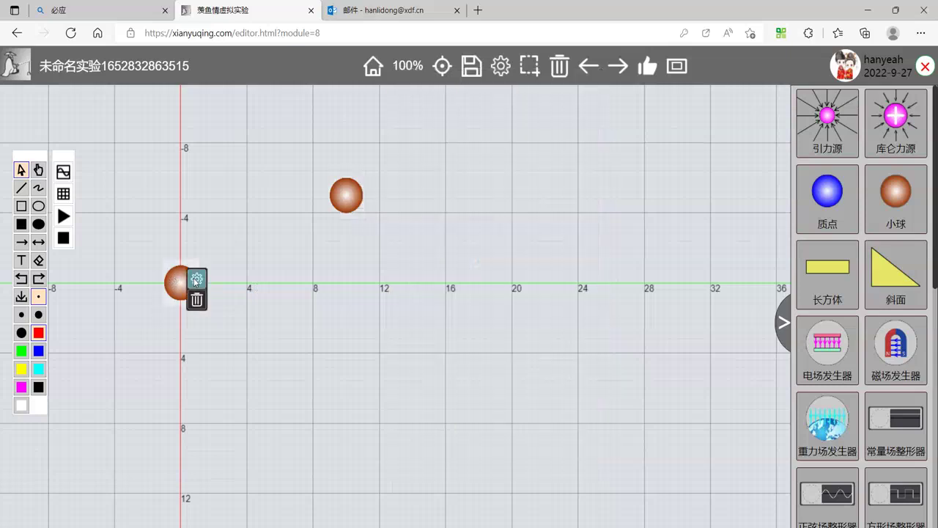
{"action": "left_click", "coordinate": [197, 278]}
{"action": "left_click", "coordinate": [316, 186]}
{"action": "left_click_drag", "start_coordinate": [317, 186], "coordinate": [294, 189]}
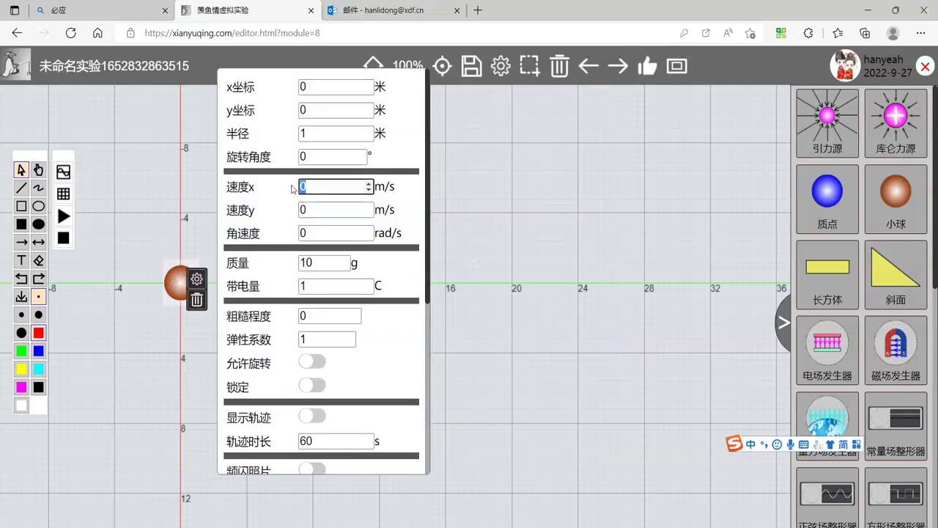
{"action": "type", "text": "8"}
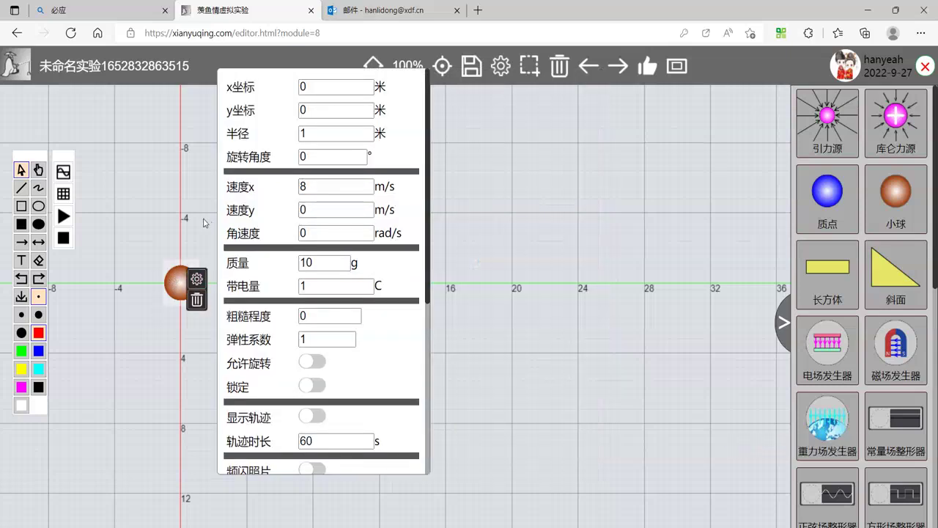
{"action": "left_click", "coordinate": [196, 218]}
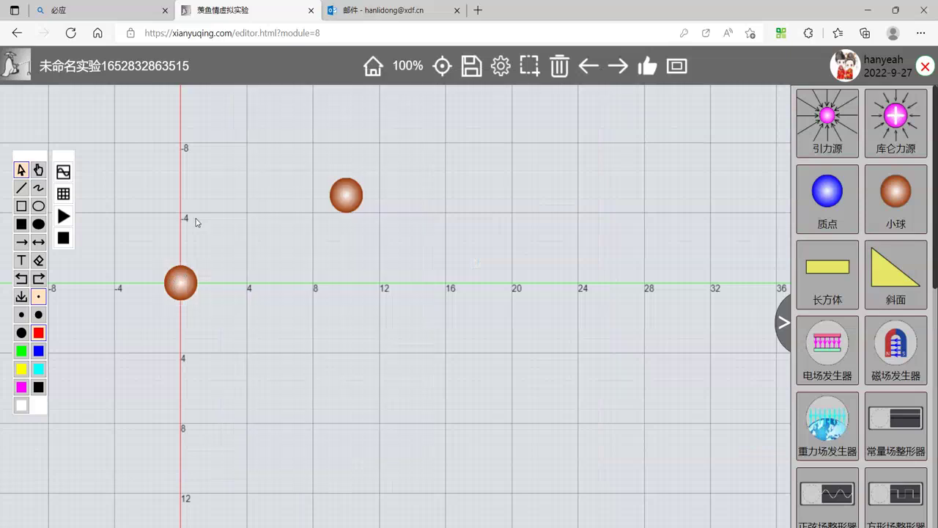
- Open a graph window, place it below the two balls and widen it across the canvas
{"action": "left_click", "coordinate": [65, 173]}
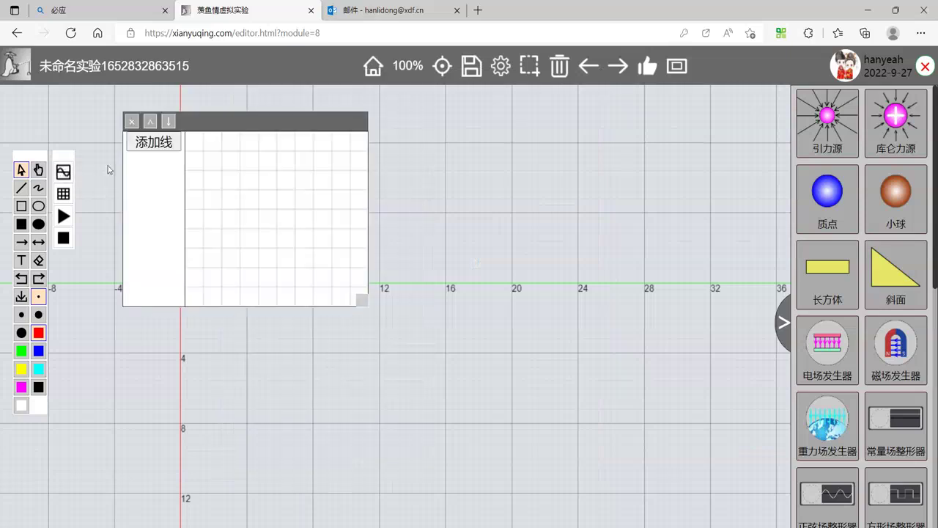
{"action": "left_click_drag", "start_coordinate": [218, 131], "coordinate": [227, 325]}
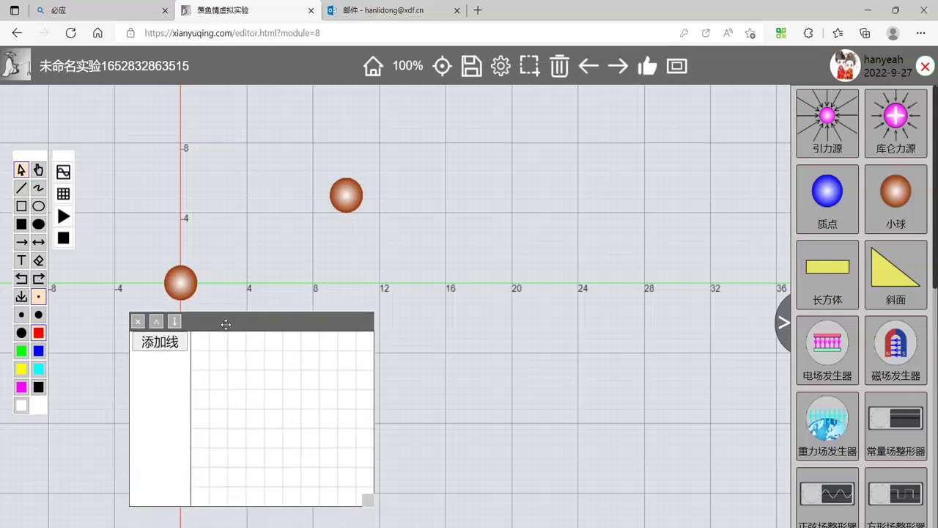
{"action": "left_click_drag", "start_coordinate": [256, 295], "coordinate": [206, 253]}
{"action": "scroll", "coordinate": [205, 252], "scroll_direction": "down", "scroll_amount": 1}
{"action": "left_click_drag", "start_coordinate": [238, 315], "coordinate": [213, 286]}
{"action": "left_click_drag", "start_coordinate": [339, 470], "coordinate": [697, 498]}
- Add a line to the graph, colour it red and name it ball01
{"action": "left_click", "coordinate": [132, 313]}
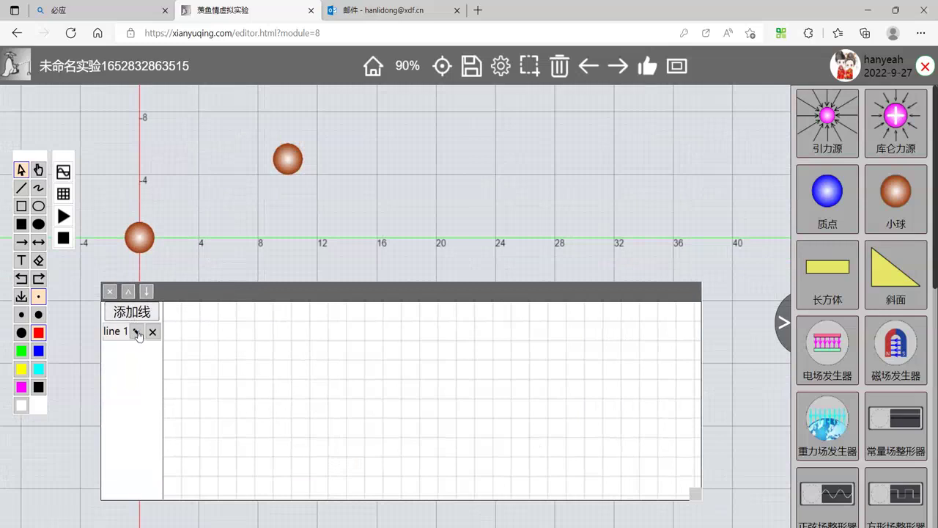
{"action": "left_click", "coordinate": [137, 333]}
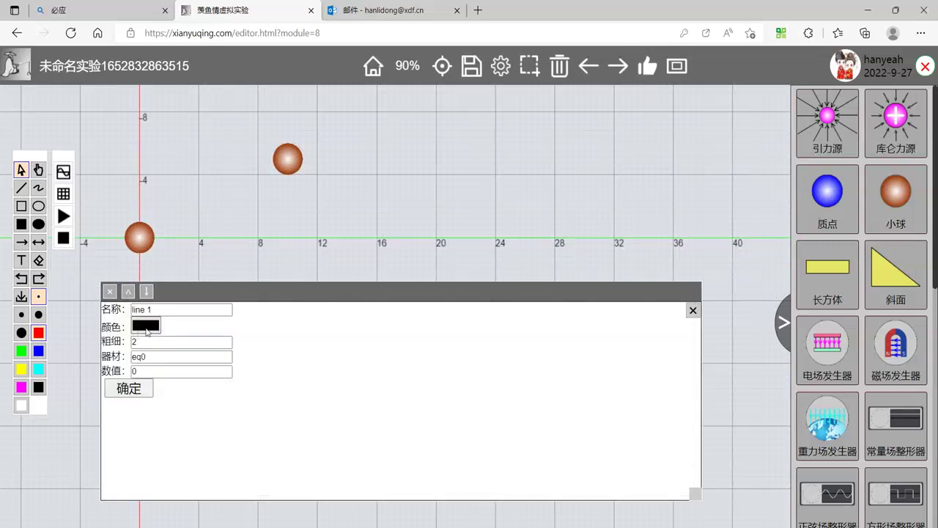
{"action": "left_click", "coordinate": [147, 328]}
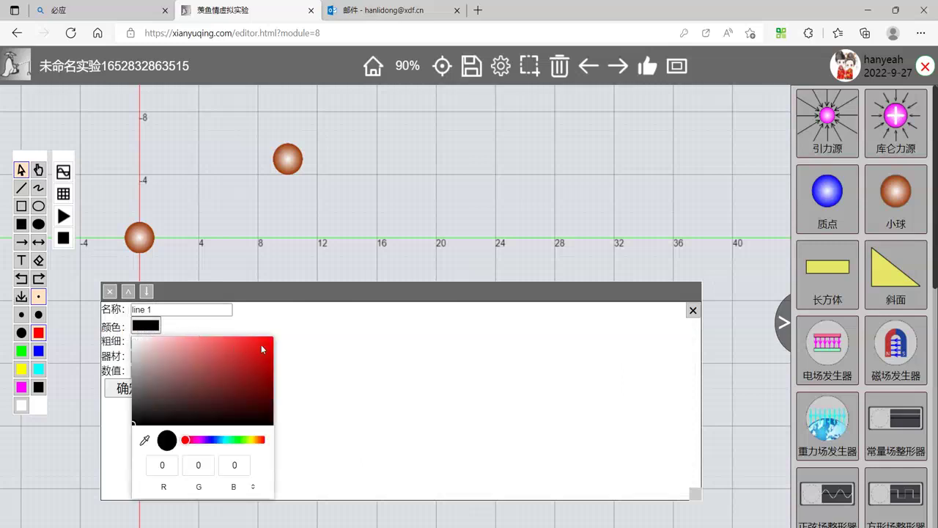
{"action": "left_click", "coordinate": [263, 346]}
{"action": "left_click_drag", "start_coordinate": [209, 310], "coordinate": [110, 314]}
{"action": "type", "text": "ball"}
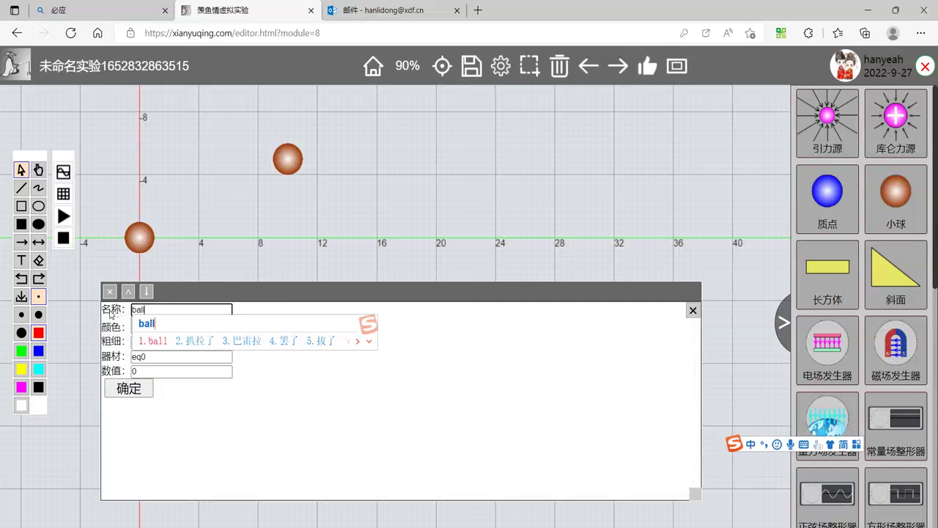
{"action": "key", "text": "shift"}
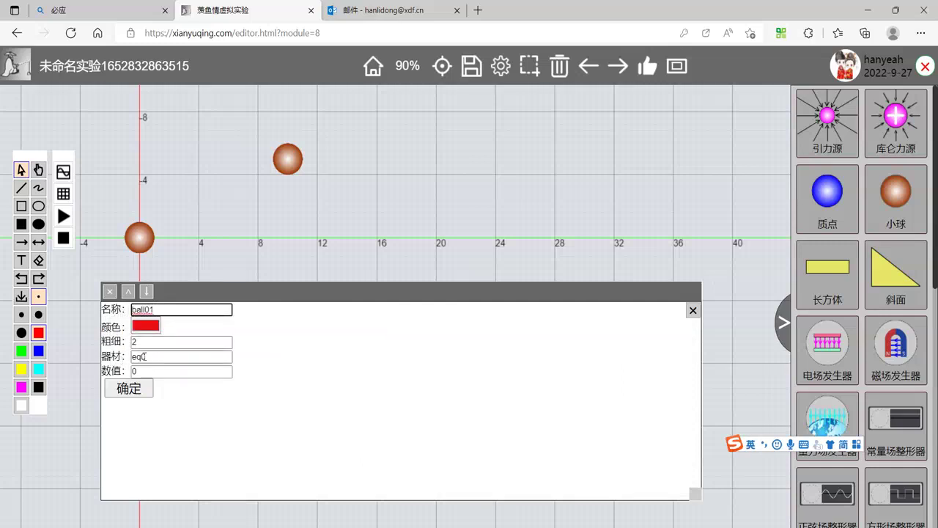
- Link the graph line to the device (器材) ball01 and rename the line 小球01
{"action": "left_click_drag", "start_coordinate": [151, 359], "coordinate": [124, 362]}
{"action": "type", "text": "ball01"}
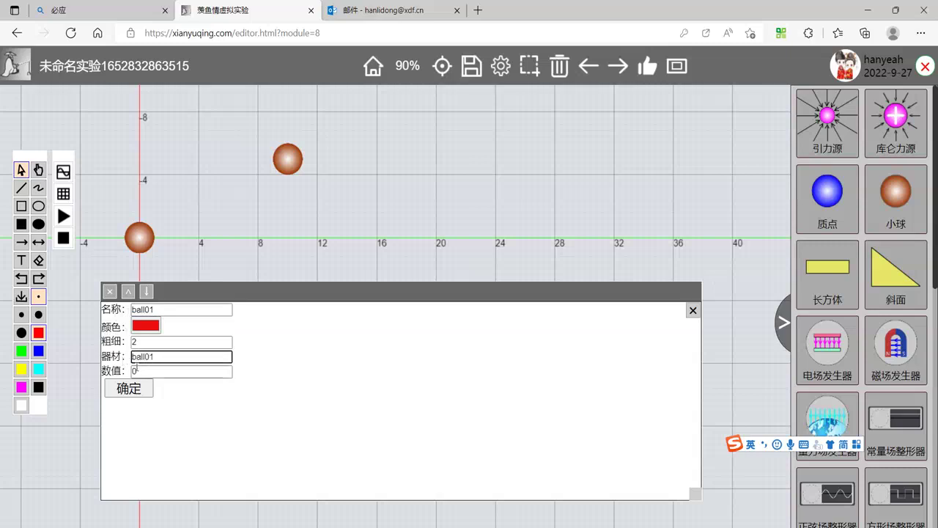
{"action": "key", "text": "Tab"}
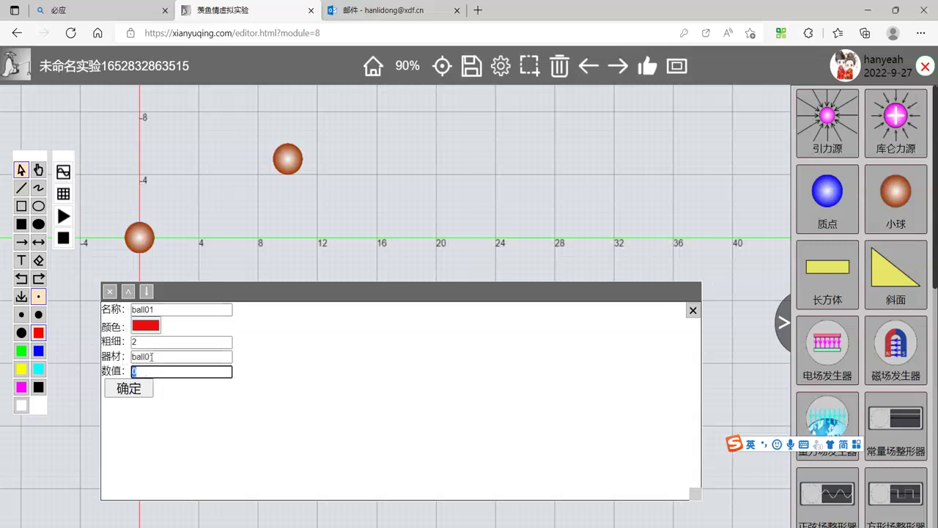
{"action": "left_click_drag", "start_coordinate": [174, 309], "coordinate": [114, 303]}
{"action": "type", "text": "x"}
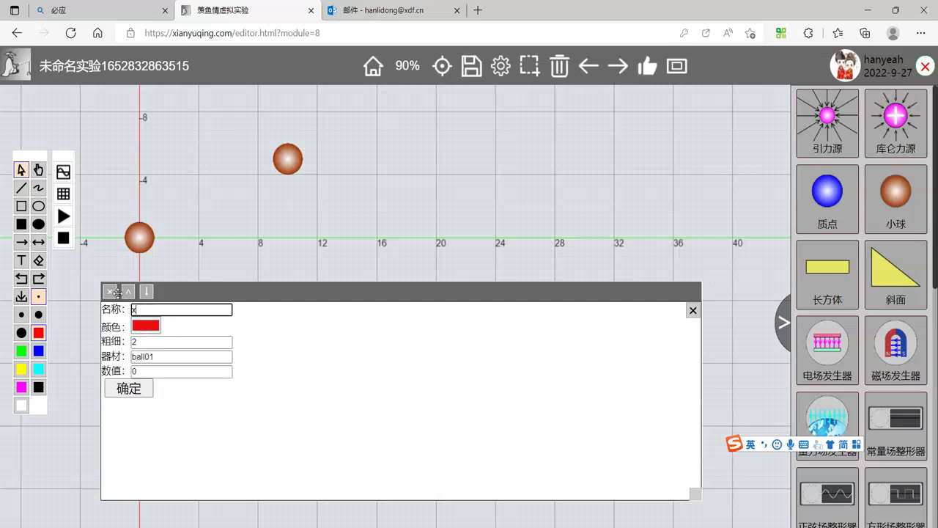
{"action": "key", "text": "shift"}
{"action": "type", "text": "小球01"}
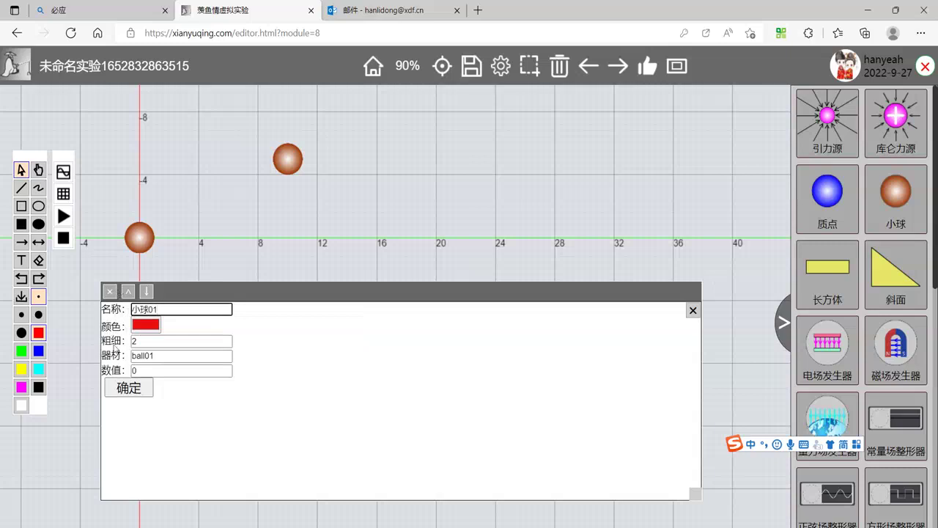
- Set the line's plotted value (数值) to x and confirm the line settings
{"action": "left_click_drag", "start_coordinate": [141, 371], "coordinate": [133, 371]}
{"action": "type", "text": "x"}
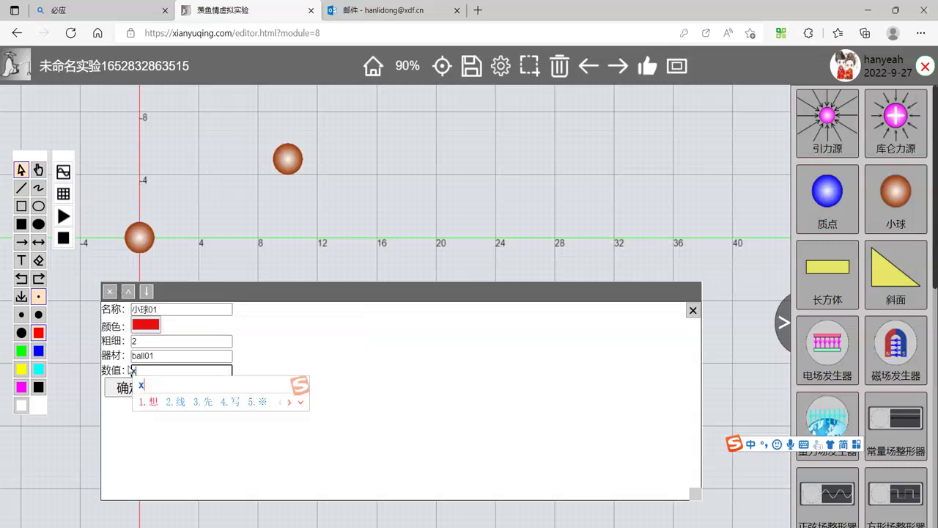
{"action": "key", "text": "Return"}
{"action": "left_click", "coordinate": [129, 388]}
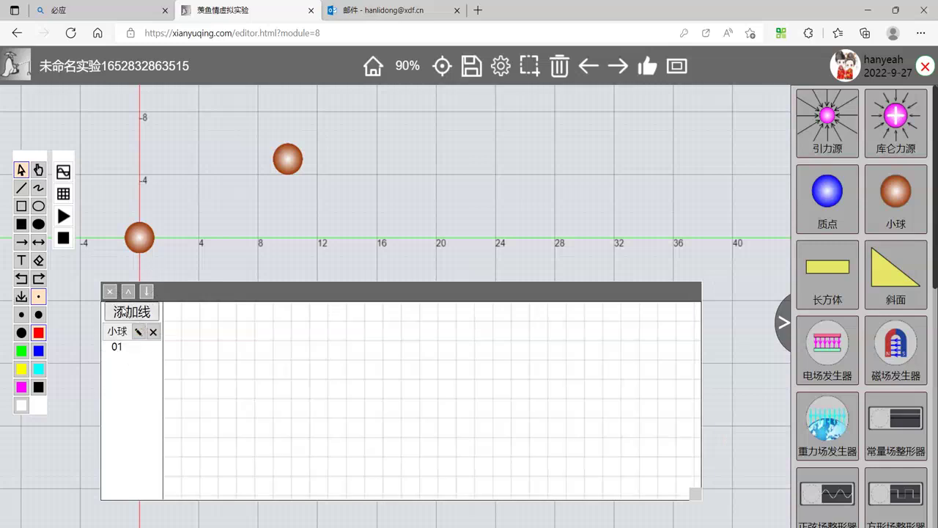
- Add a second line to the graph and rename the first line 小球1
{"action": "left_click", "coordinate": [129, 312]}
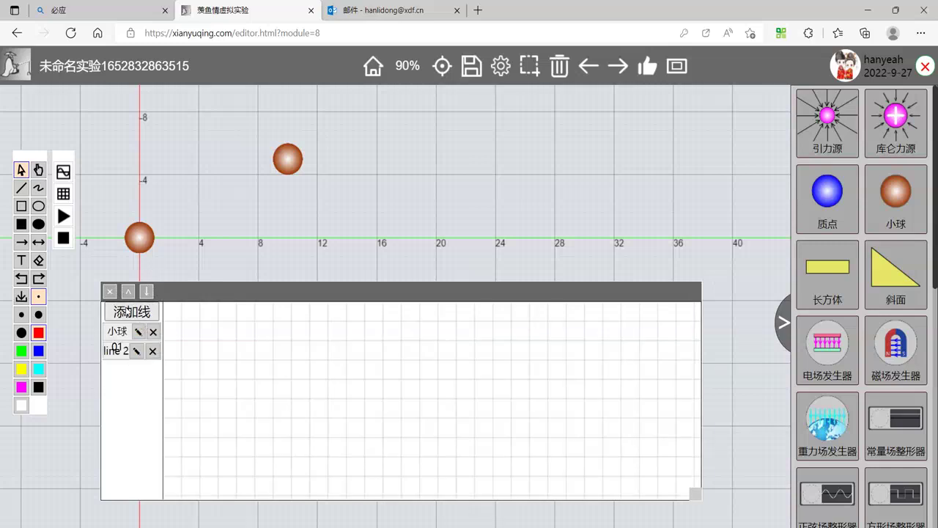
{"action": "left_click", "coordinate": [136, 333]}
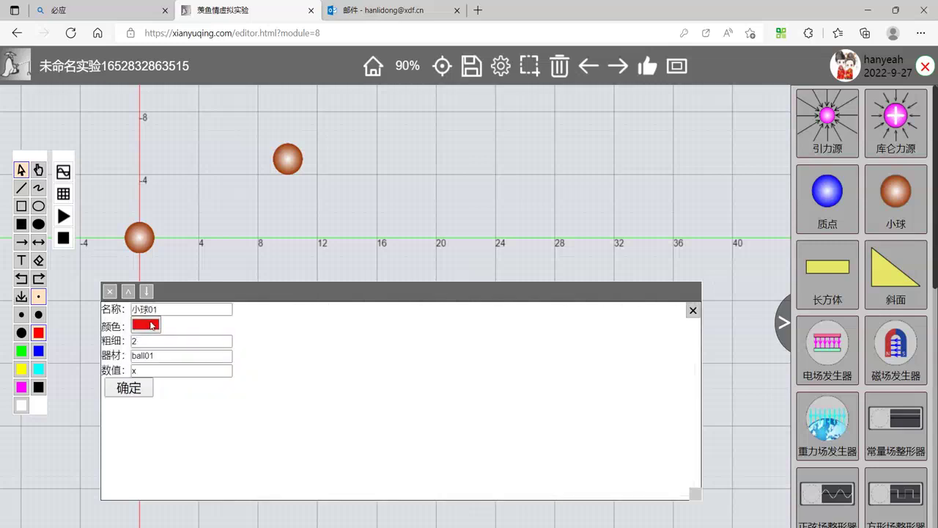
{"action": "left_click", "coordinate": [151, 310]}
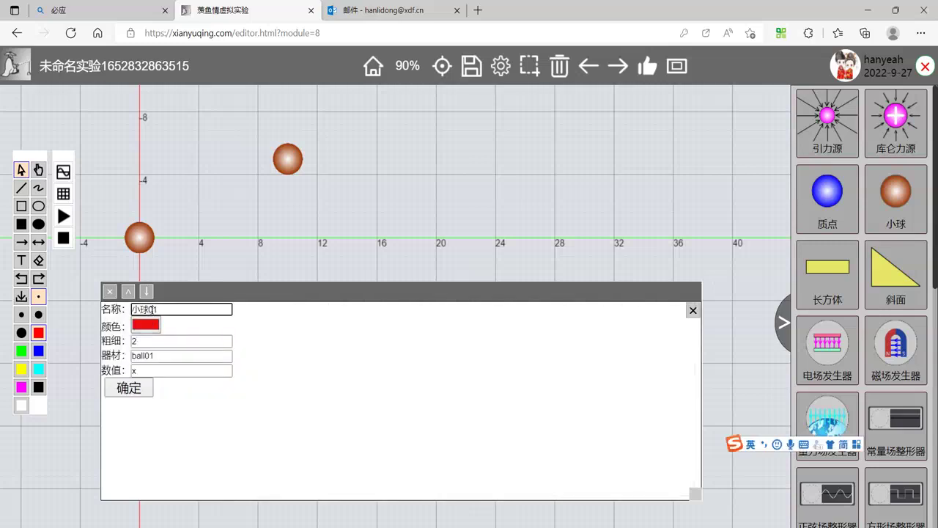
{"action": "left_click", "coordinate": [132, 389]}
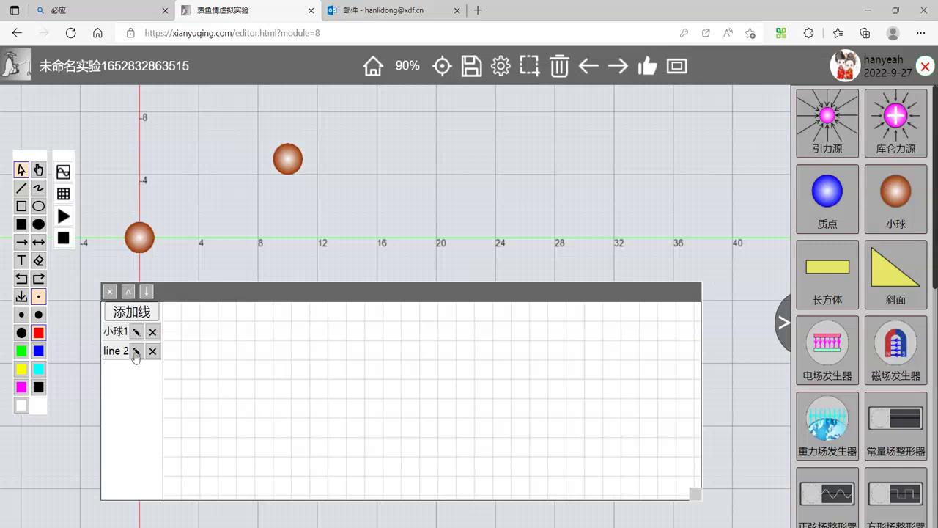
- Name the second graph line 小球2
{"action": "left_click", "coordinate": [136, 351]}
{"action": "left_click_drag", "start_coordinate": [155, 310], "coordinate": [128, 311]}
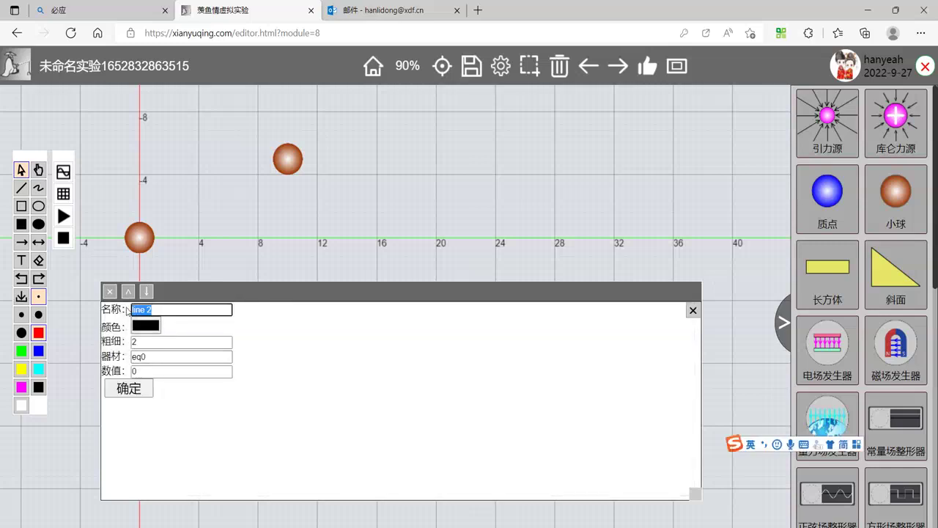
{"action": "type", "text": "xiao"}
{"action": "key", "text": "BackSpace"}
{"action": "key", "text": "shift"}
{"action": "type", "text": "xioqi"}
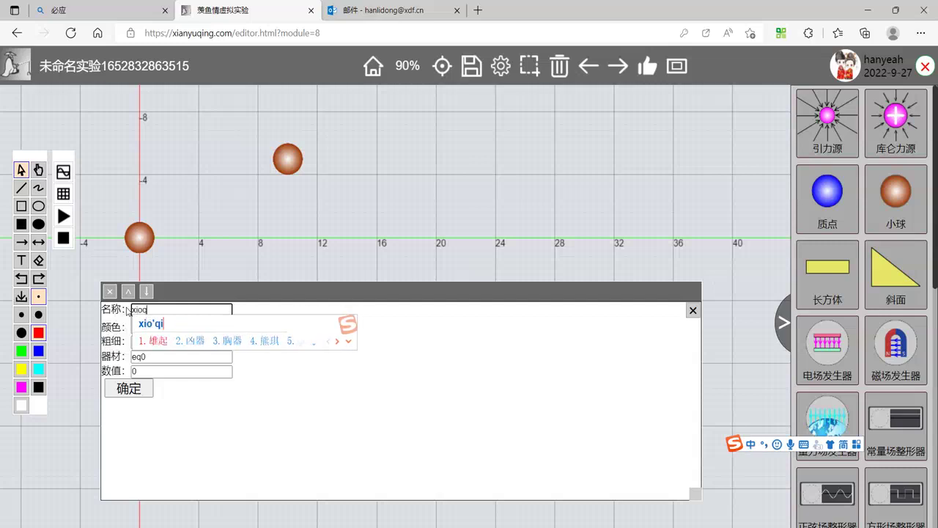
{"action": "type", "text": "u"}
{"action": "key", "text": "space"}
{"action": "type", "text": "2"}
- Set the colour (颜色) of the graph line 小球2 to bright green
{"action": "left_click", "coordinate": [145, 324]}
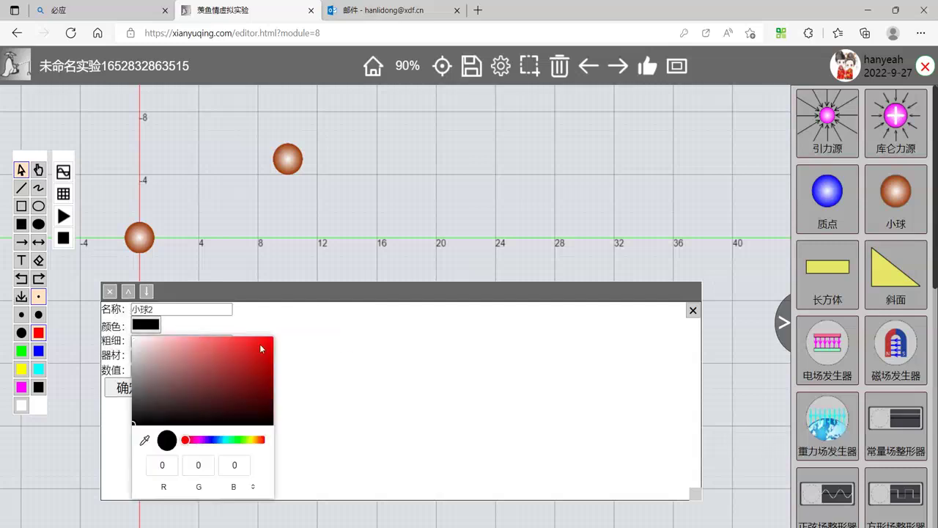
{"action": "left_click", "coordinate": [239, 440]}
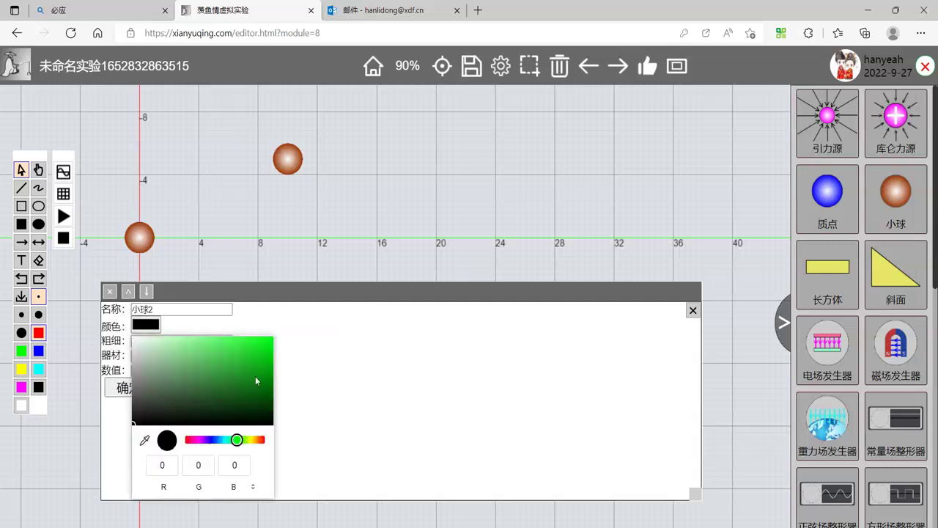
{"action": "left_click", "coordinate": [260, 344]}
{"action": "left_click", "coordinate": [248, 317]}
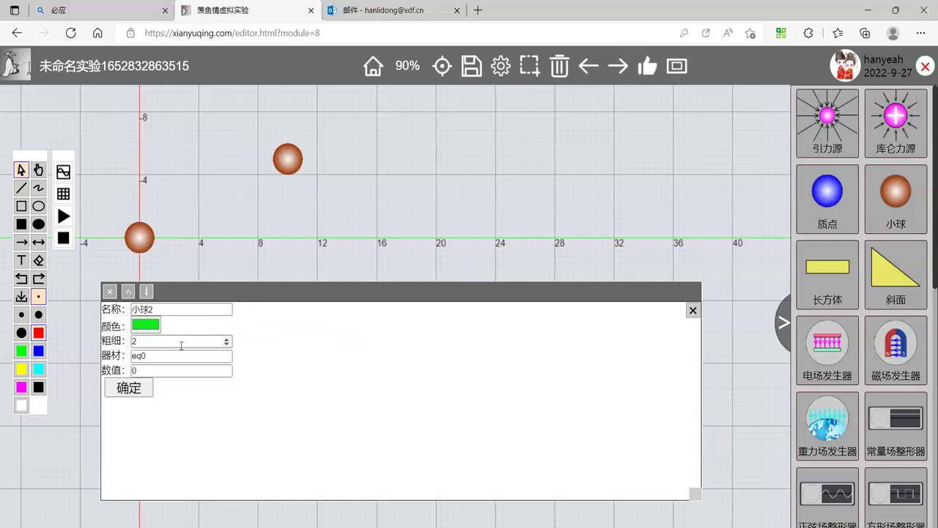
- Link the line 小球2 to the device (器材) ball02 with plotted value (数值) x and confirm the line settings
{"action": "left_click_drag", "start_coordinate": [176, 355], "coordinate": [104, 357]}
{"action": "type", "text": "ball"}
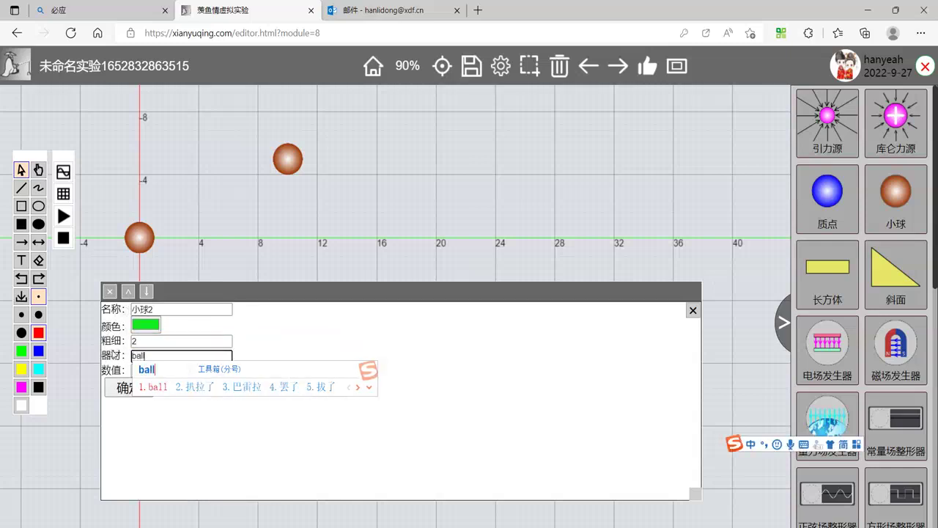
{"action": "key", "text": "shift"}
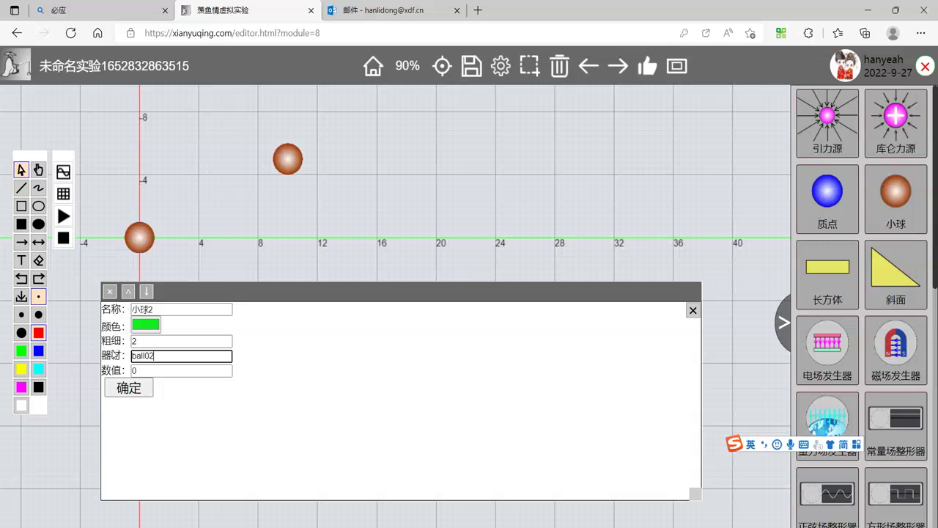
{"action": "key", "text": "Tab"}
{"action": "type", "text": "x"}
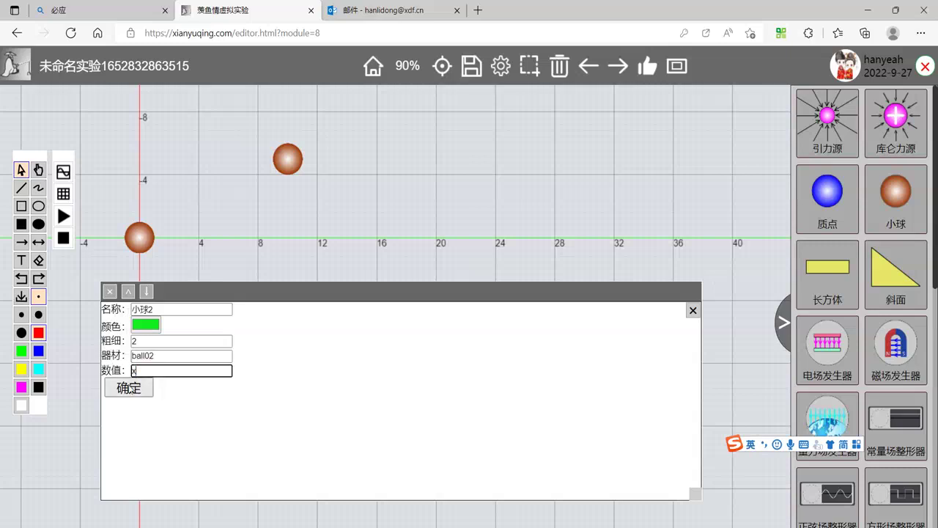
{"action": "left_click", "coordinate": [129, 390]}
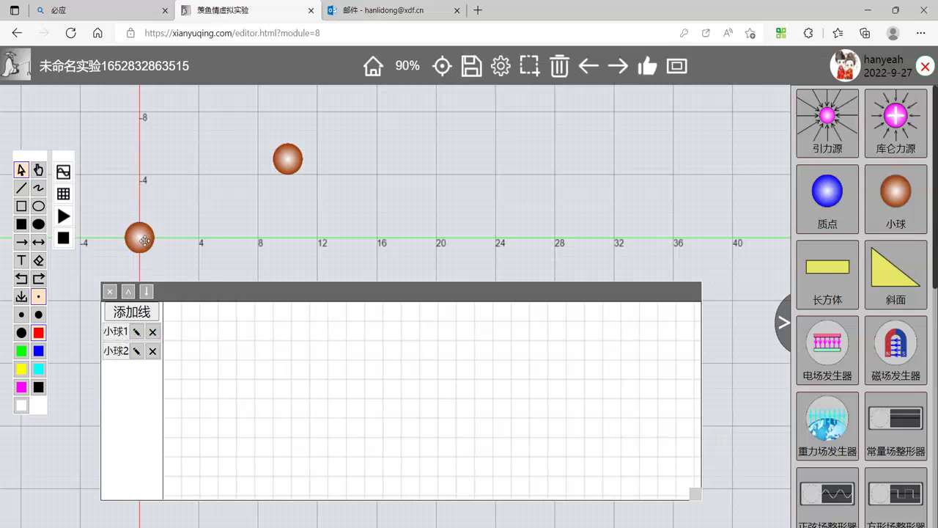
- Move the graph window down far enough to uncover the name (名称) setting of the ball at the origin
{"action": "left_click", "coordinate": [142, 236]}
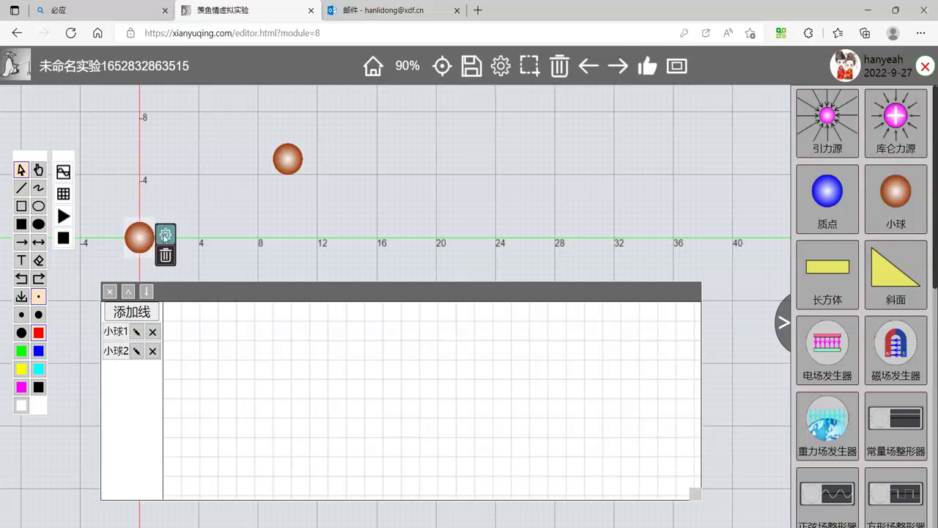
{"action": "left_click", "coordinate": [165, 234]}
{"action": "left_click", "coordinate": [237, 266]}
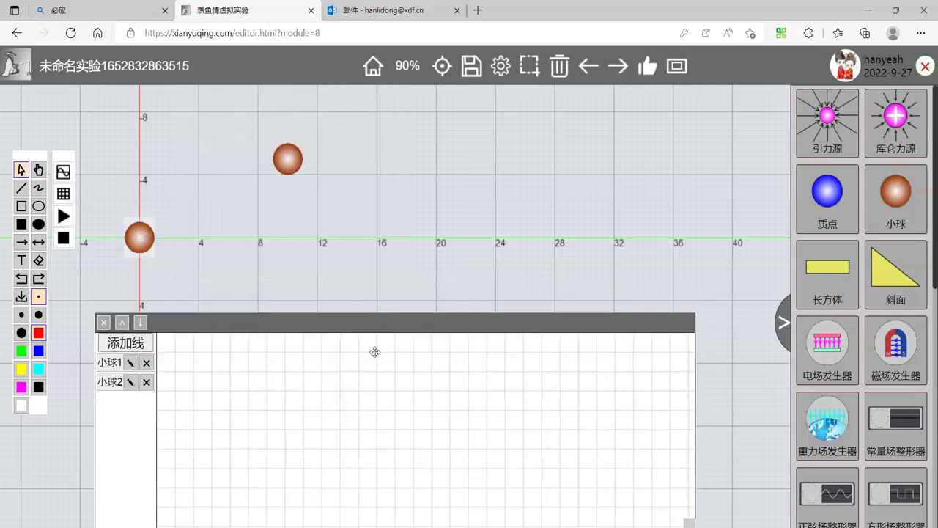
{"action": "left_click", "coordinate": [144, 233]}
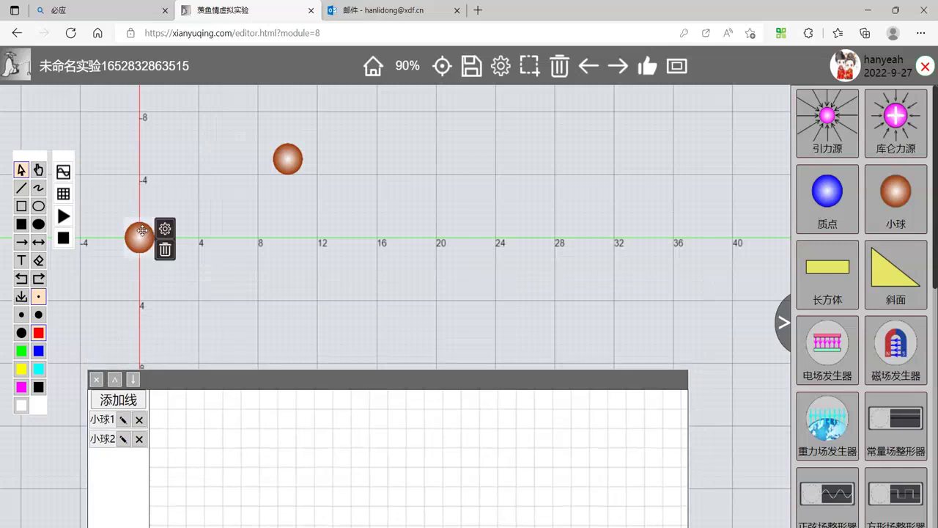
{"action": "left_click", "coordinate": [164, 228]}
{"action": "scroll", "coordinate": [352, 242], "scroll_direction": "down", "scroll_amount": 4}
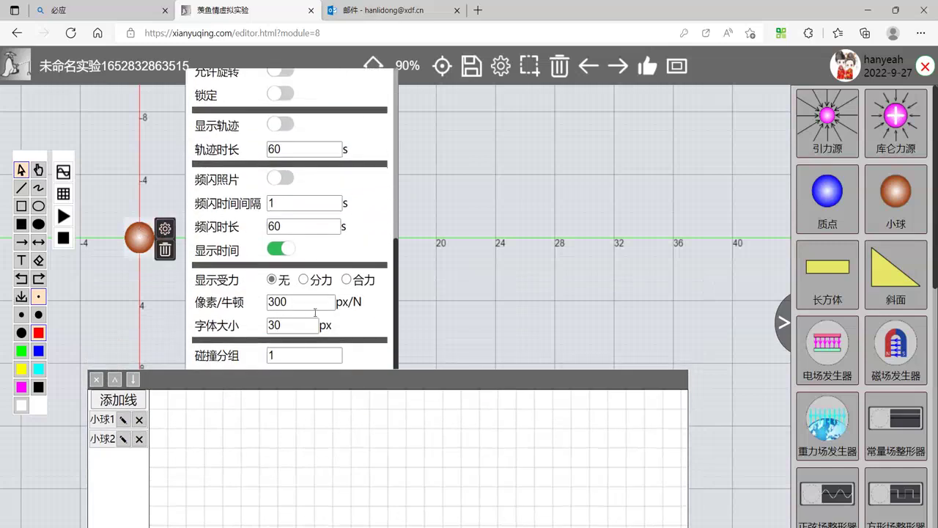
{"action": "left_click_drag", "start_coordinate": [370, 379], "coordinate": [482, 479]}
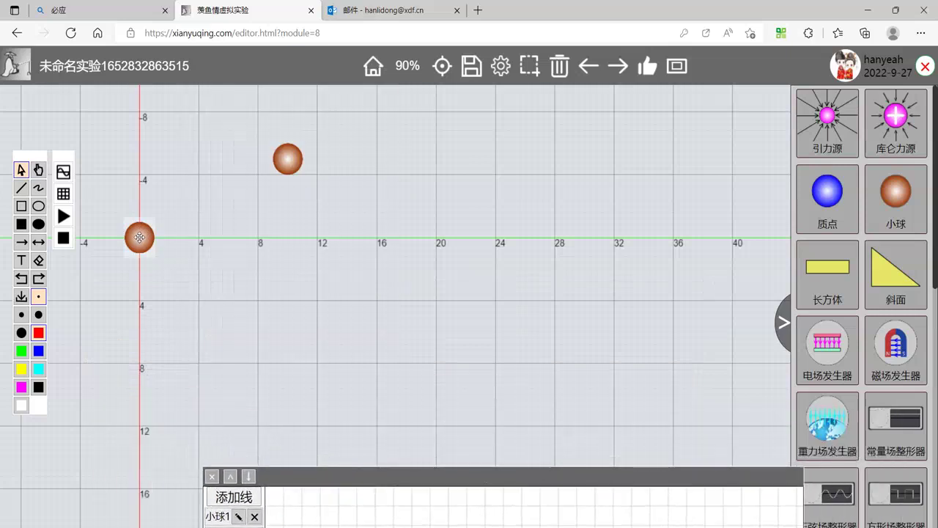
- Name the ball at the origin ball02 in its settings
{"action": "left_click", "coordinate": [152, 233]}
{"action": "left_click", "coordinate": [167, 234]}
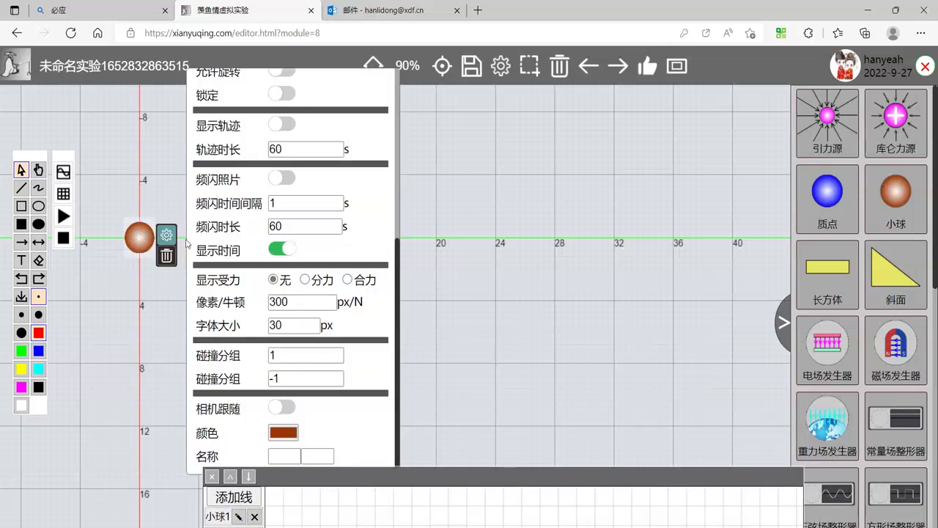
{"action": "left_click", "coordinate": [293, 456]}
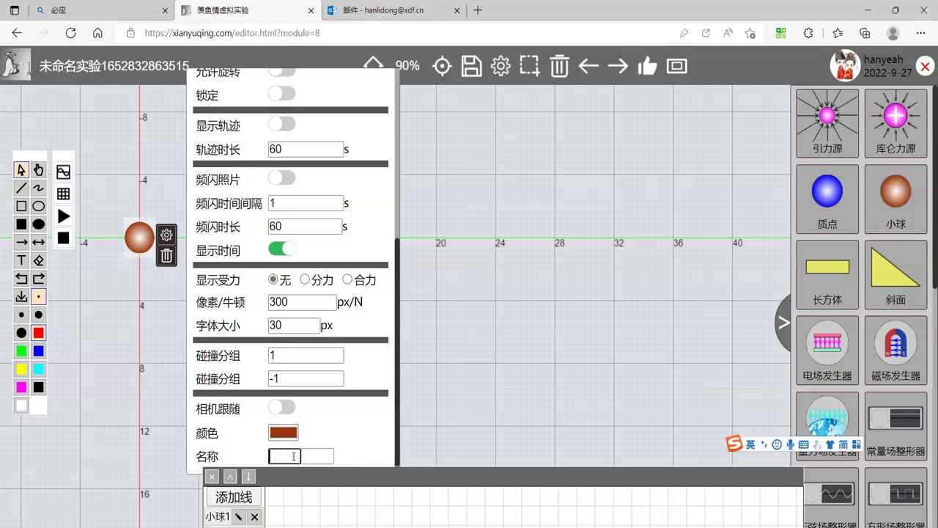
{"action": "type", "text": "ball02"}
{"action": "key", "text": "Return"}
{"action": "left_click", "coordinate": [423, 387]}
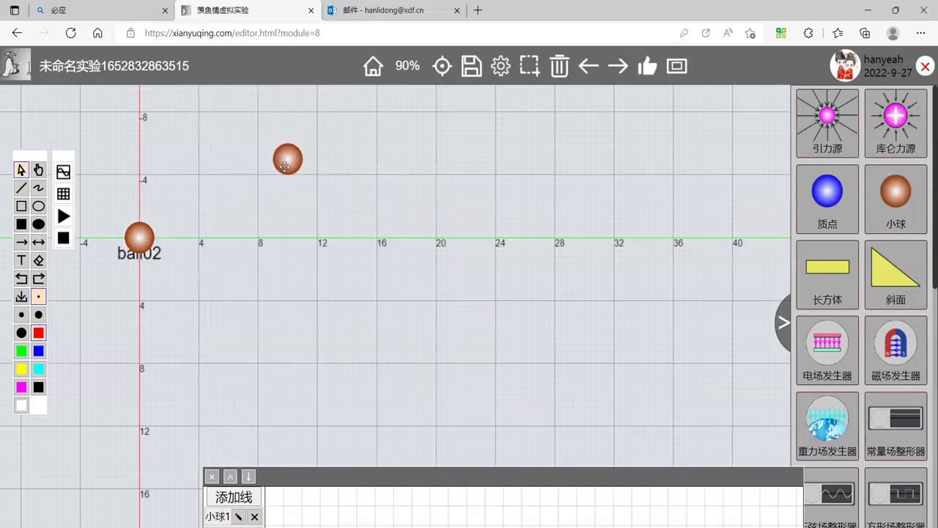
- Name the upper ball at x = 10 ball01 and move the graph window back up beneath the balls
{"action": "left_click", "coordinate": [286, 162]}
{"action": "left_click", "coordinate": [307, 165]}
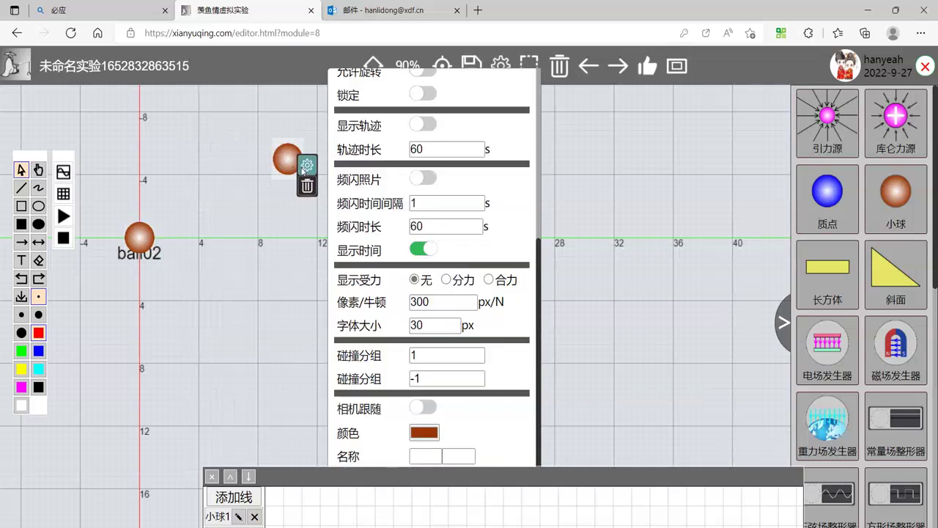
{"action": "left_click", "coordinate": [419, 458]}
{"action": "type", "text": "ball0"}
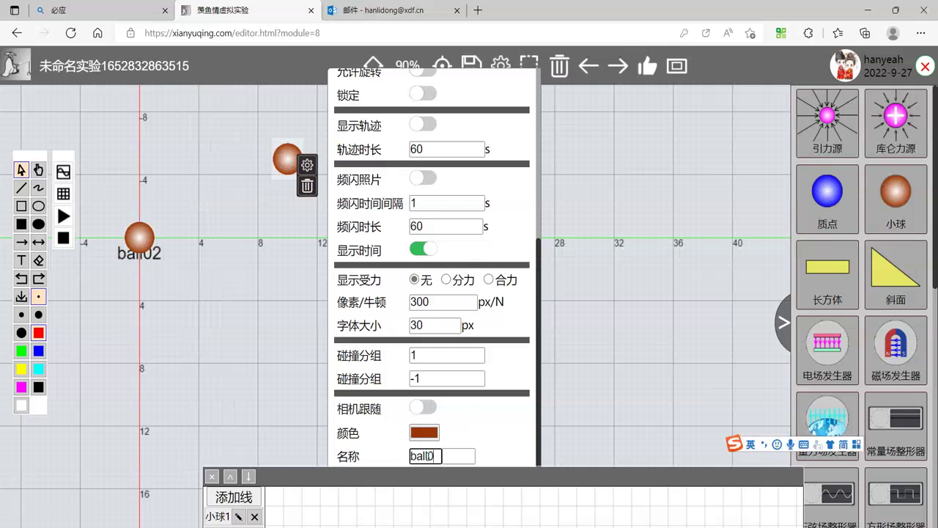
{"action": "type", "text": "1"}
{"action": "key", "text": "Return"}
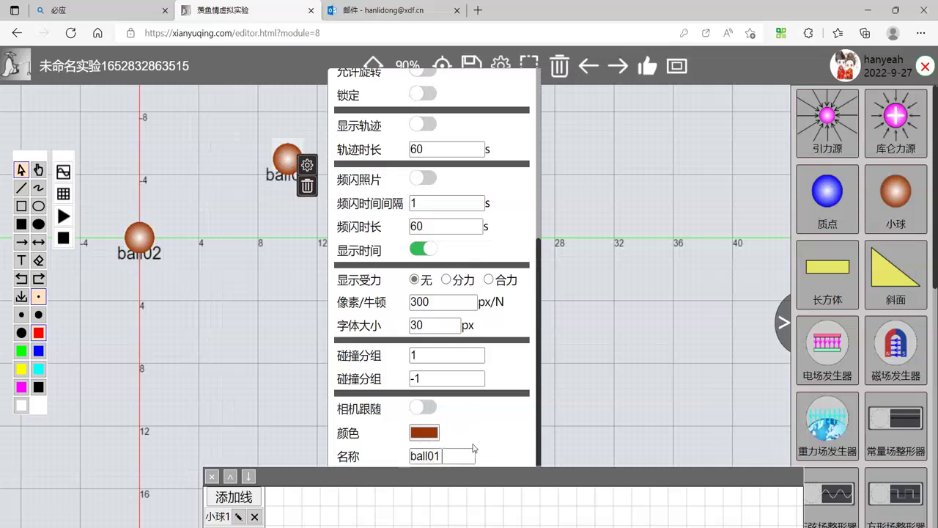
{"action": "left_click", "coordinate": [300, 389]}
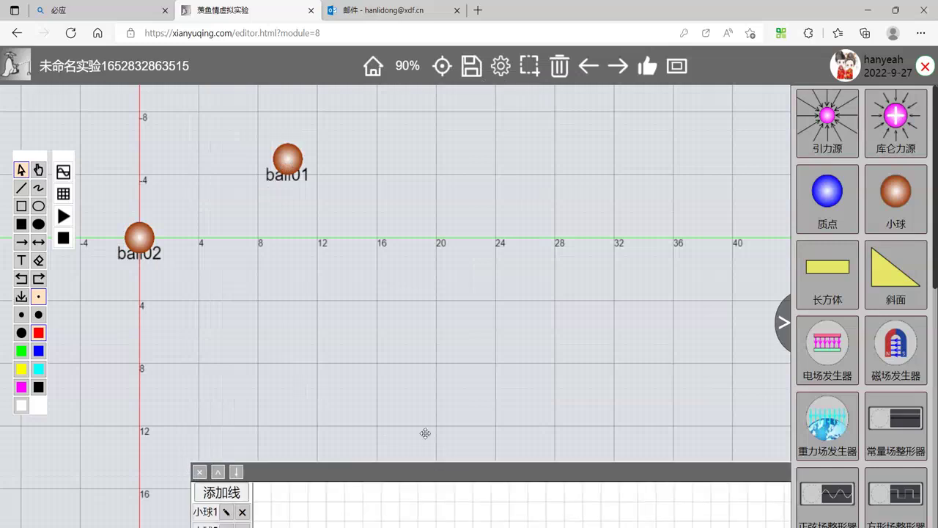
{"action": "left_click_drag", "start_coordinate": [447, 473], "coordinate": [364, 287]}
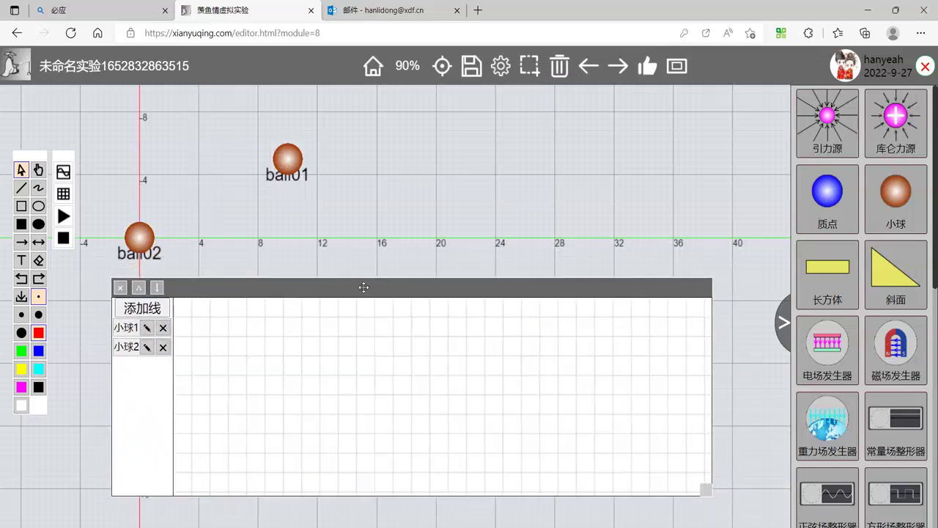
- Rename the experiment 追及问题01 and save it
{"action": "left_click_drag", "start_coordinate": [198, 64], "coordinate": [135, 66]}
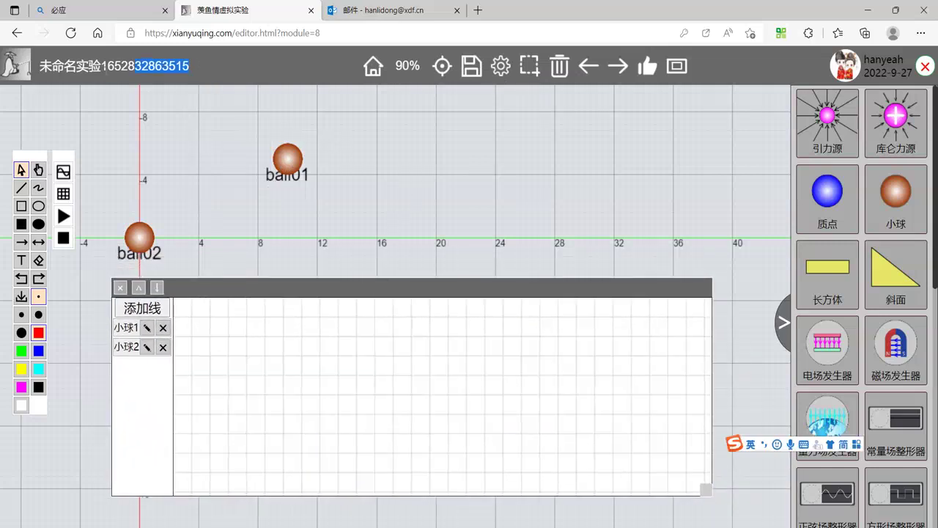
{"action": "type", "text": "z"}
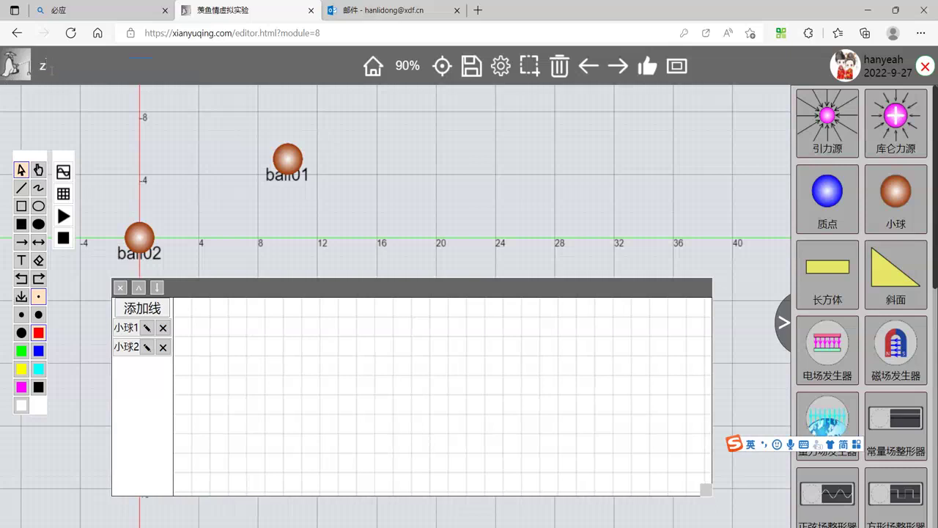
{"action": "type", "text": "hzhuiji"}
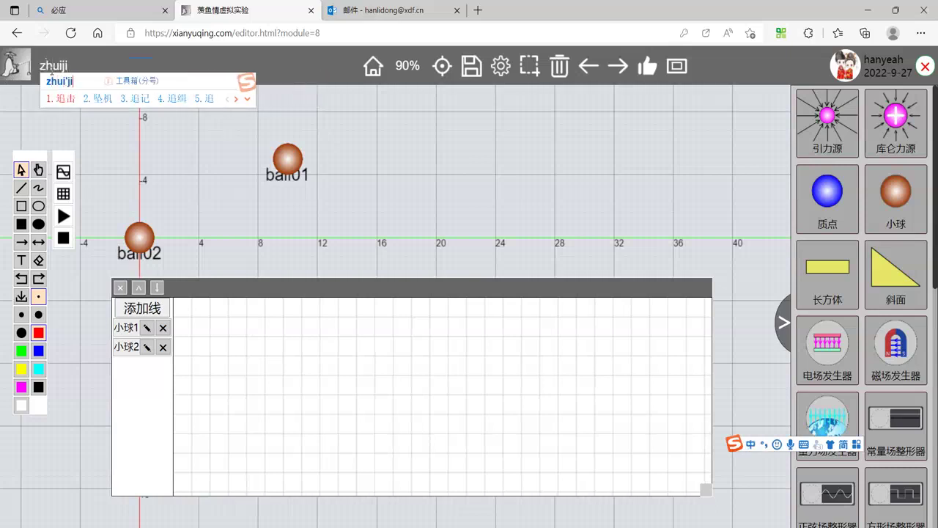
{"action": "type", "text": "wenti"}
{"action": "key", "text": "space"}
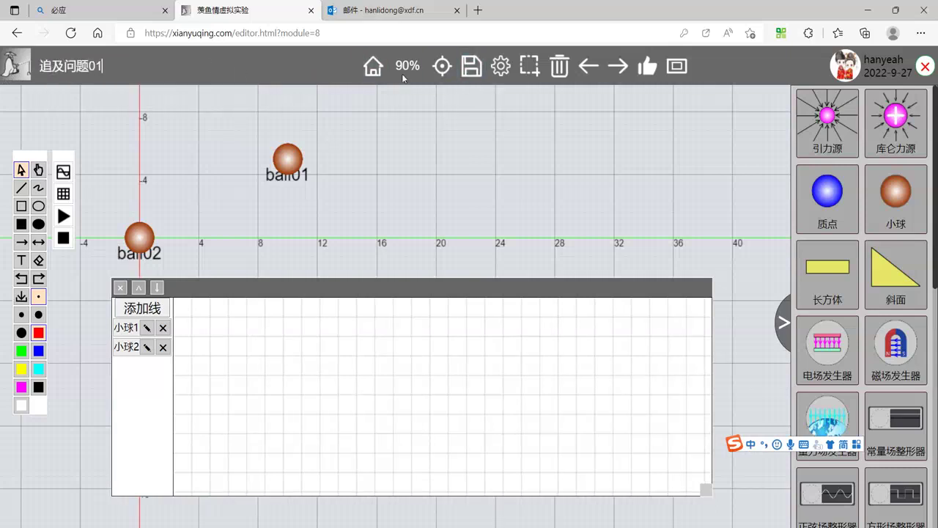
{"action": "left_click", "coordinate": [473, 73]}
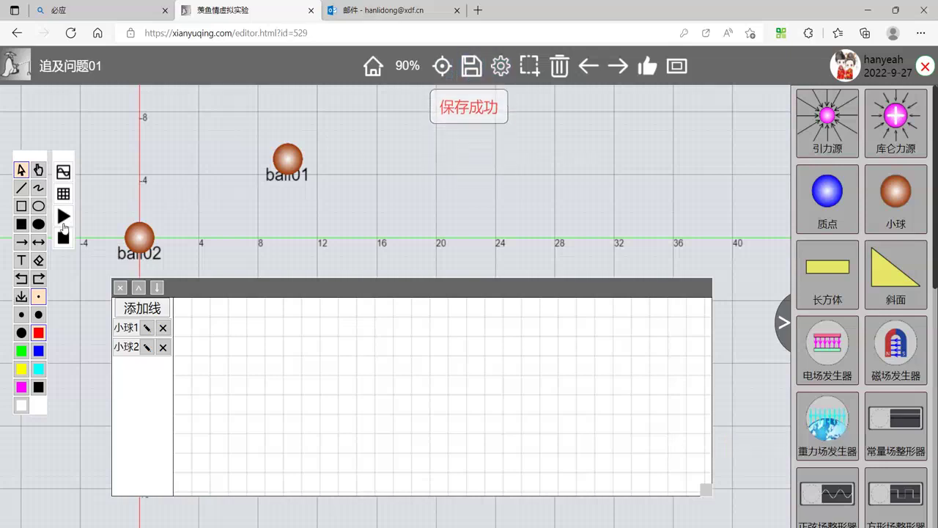
- Run the simulation to plot both balls' x positions, pause it once ball02 has overtaken ball01, and reset it
{"action": "left_click", "coordinate": [63, 218]}
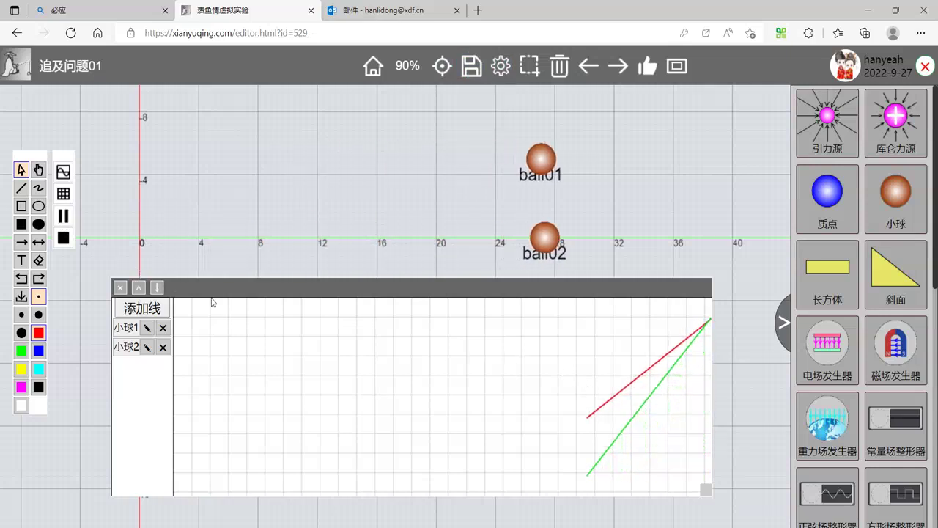
{"action": "left_click", "coordinate": [63, 218]}
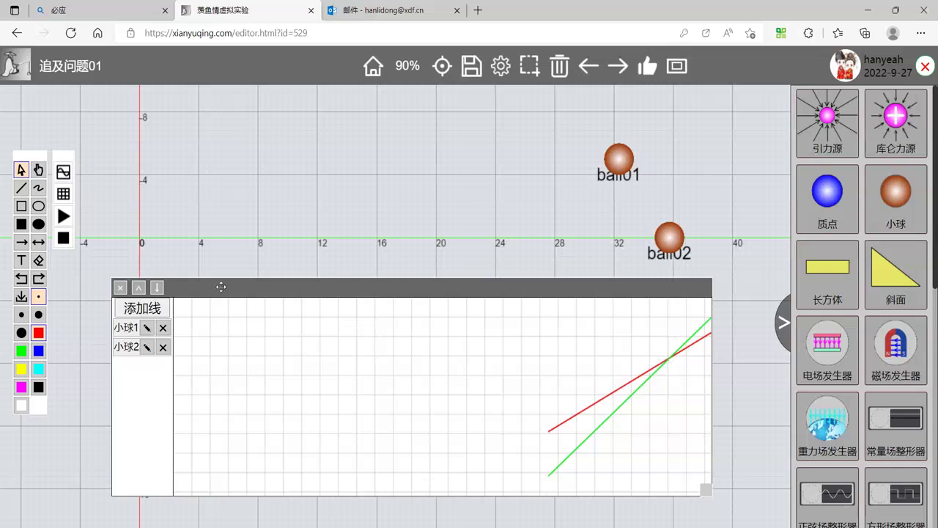
{"action": "left_click", "coordinate": [64, 237]}
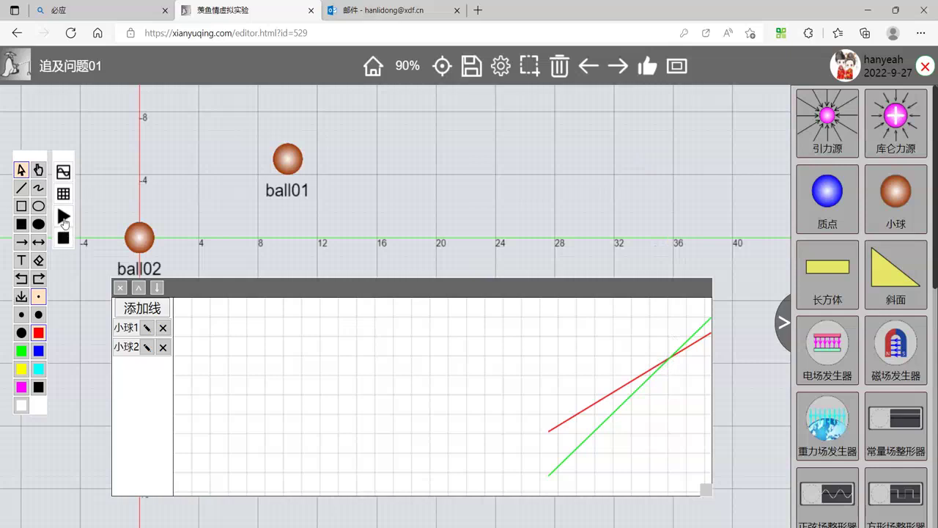
- Run the simulation again and pause it just after ball02 passes ball01 to examine where the two lines cross
{"action": "left_click", "coordinate": [64, 218]}
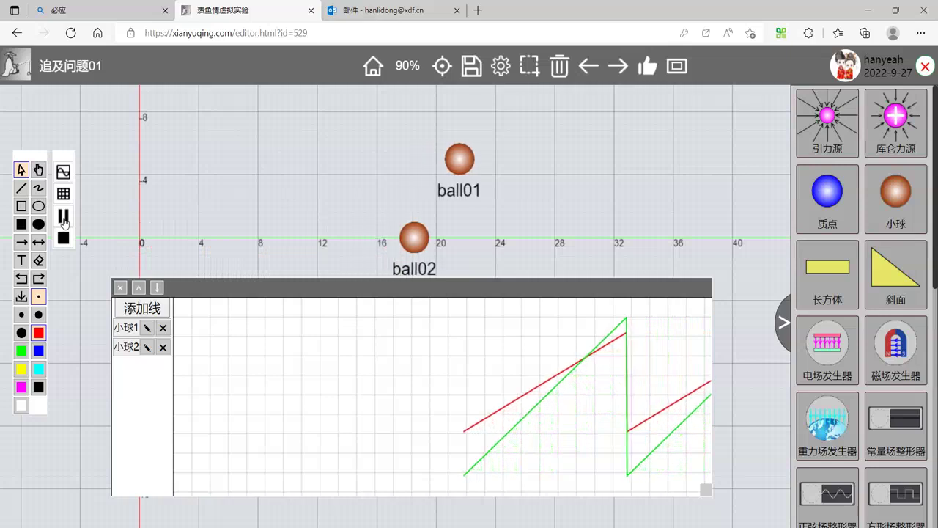
{"action": "left_click", "coordinate": [63, 218]}
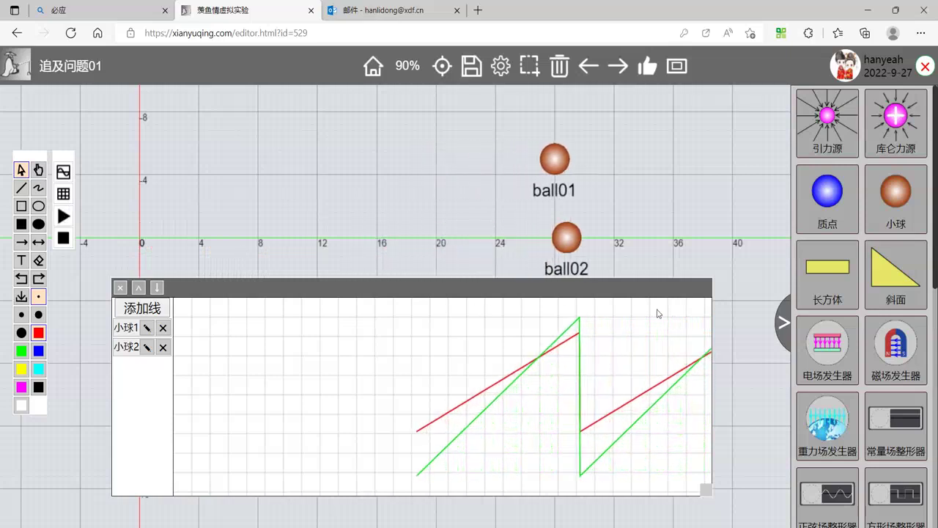
{"action": "left_click_drag", "start_coordinate": [646, 290], "coordinate": [640, 290]}
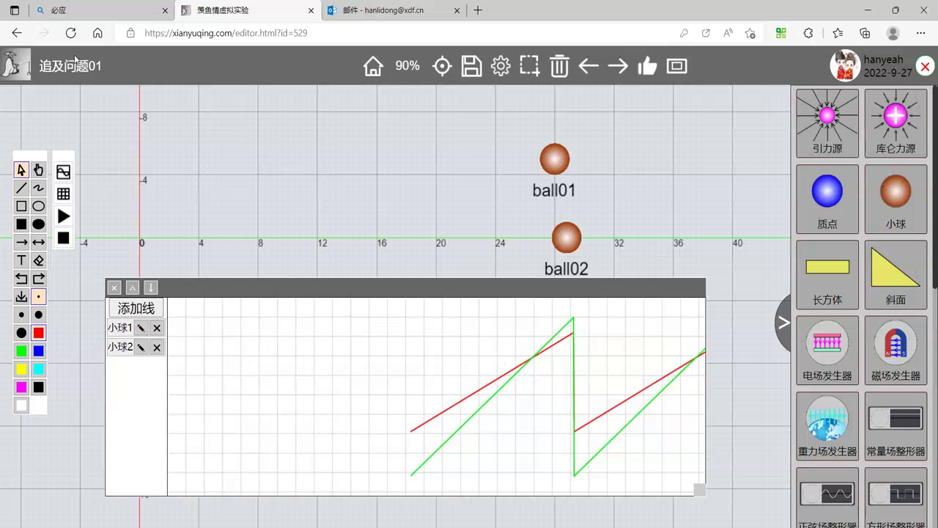
- Reload the saved experiment page
{"action": "left_click", "coordinate": [71, 33]}
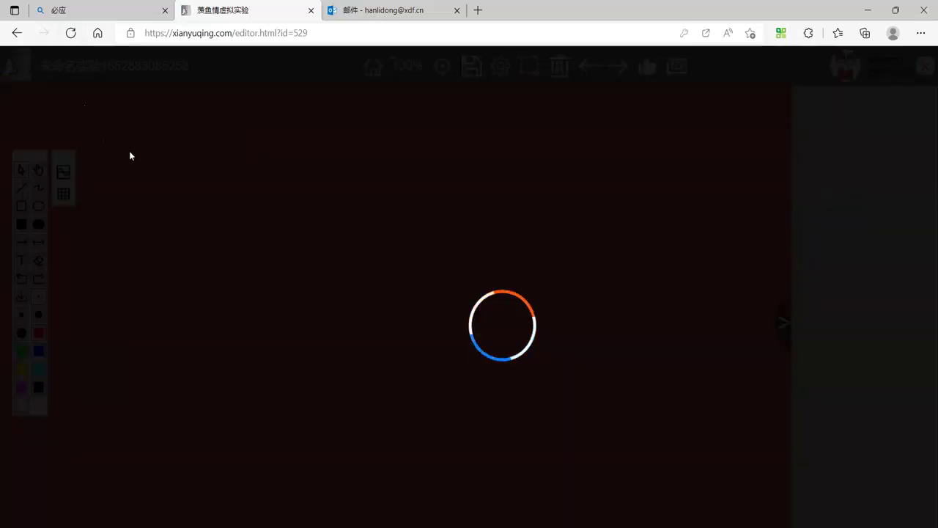